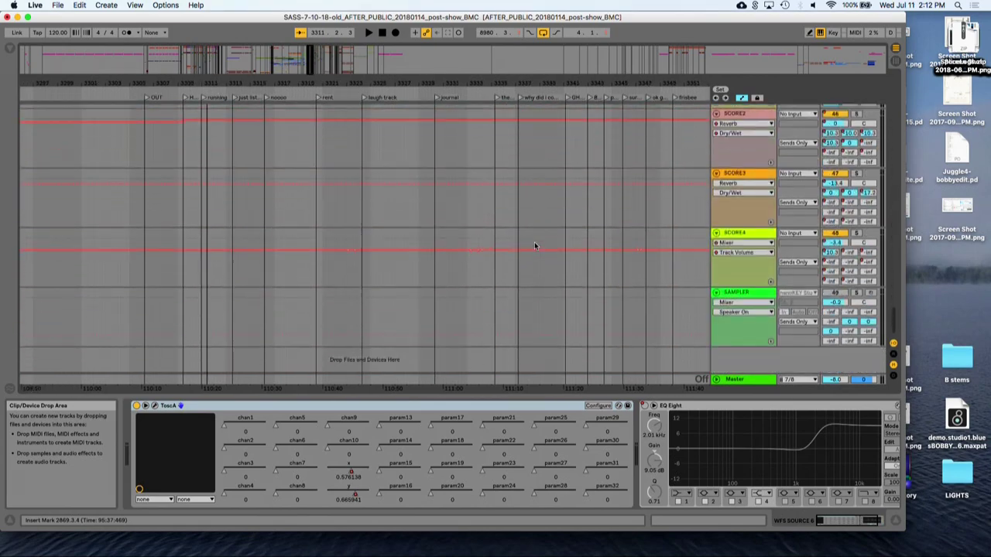
Browse the arrangement up to the WFS SOURCE tracks and locate the CRYSTALCAT clips on WFS SOURCE 1.
scroll(534, 246, "left", 2)
scroll(534, 246, "up", 15)
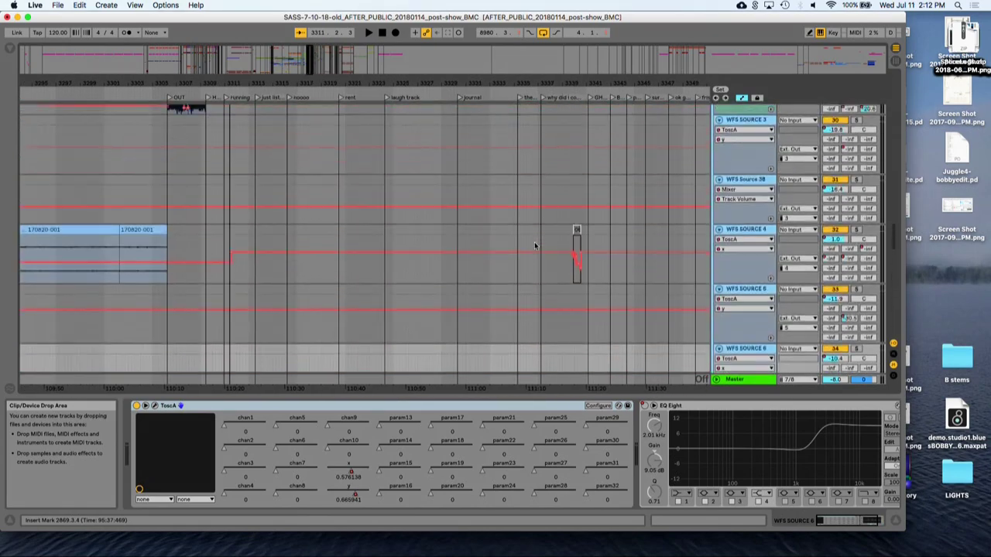
scroll(534, 246, "up", 5)
scroll(534, 246, "left", 2)
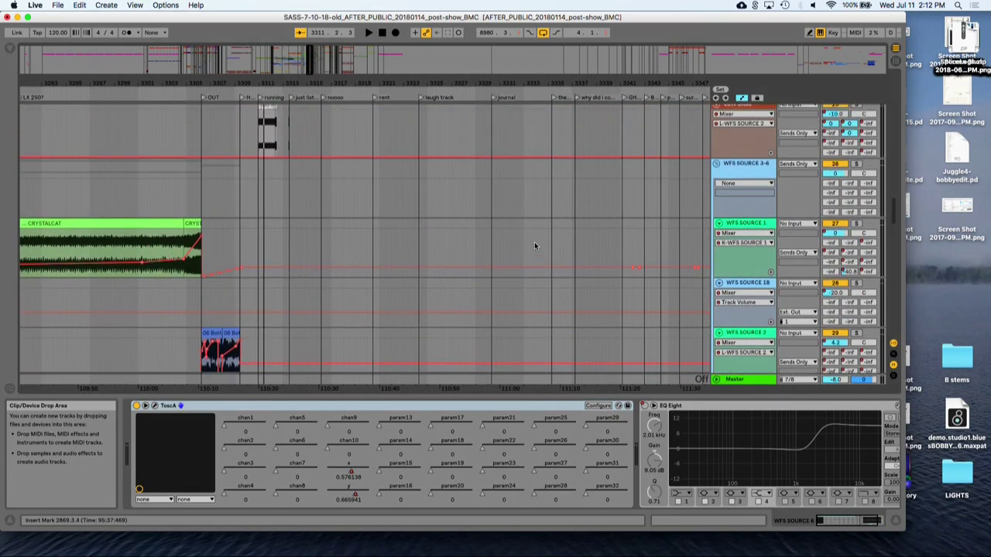
scroll(534, 245, "left", 10)
scroll(534, 246, "down", 1)
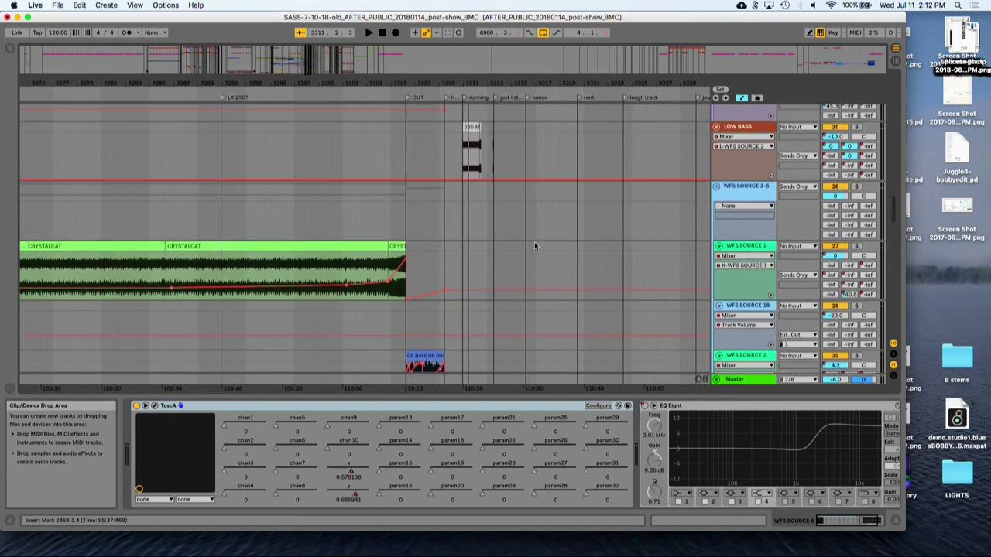
left_click_drag(374, 80, 374, 39)
scroll(260, 159, "down", 1)
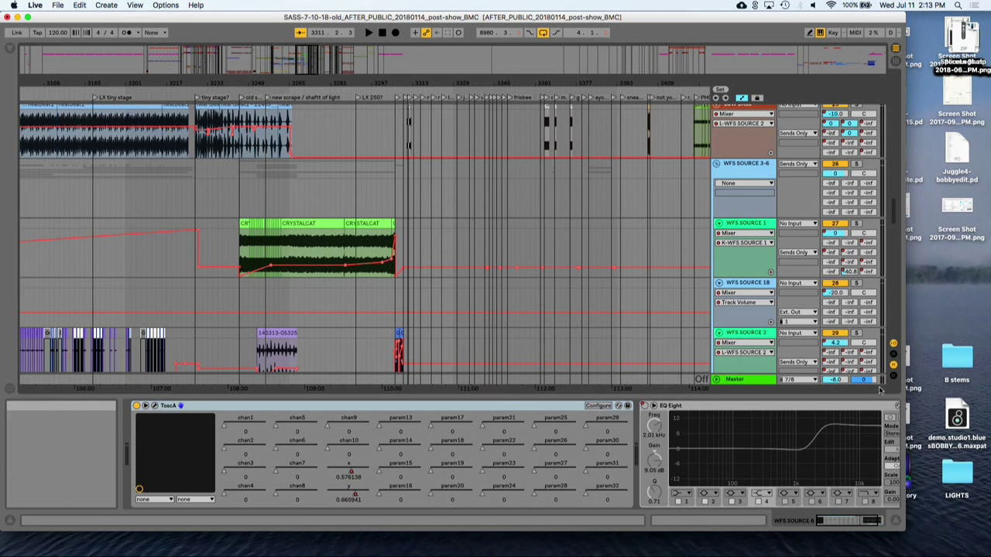
Narrow the Live window, then switch to Max and open the spatial source Viewer from the LIVE_TO_WFS_7-8-18 patch.
left_click_drag(905, 344, 693, 360)
key("super+Tab")
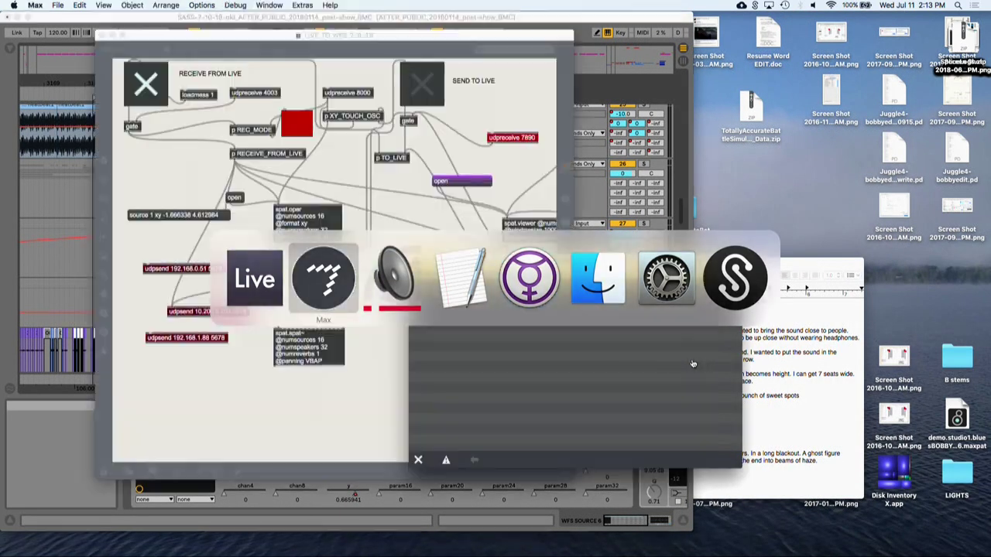
left_click(387, 319)
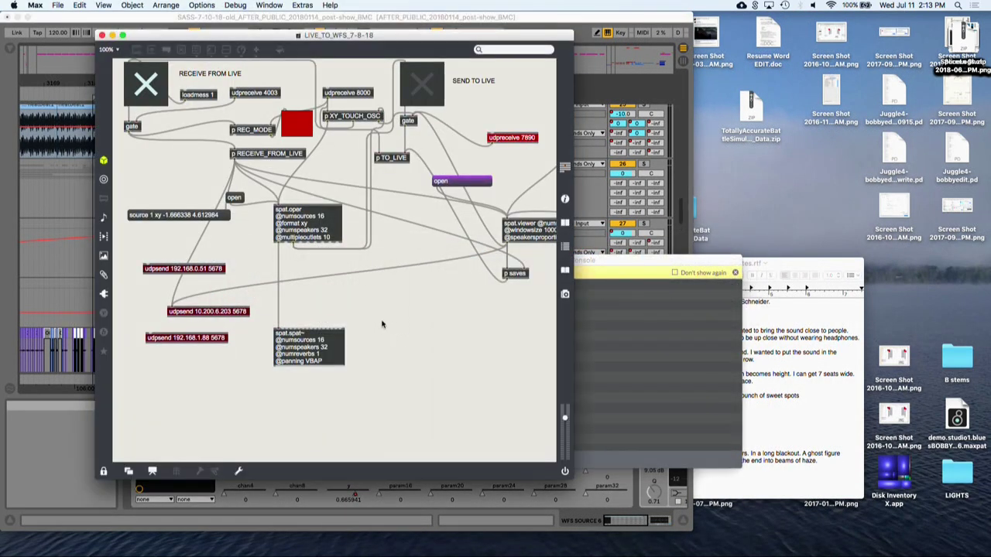
left_click(440, 183)
Place the Viewer window beside the Live arrangement and enlarge it to fill the free screen area.
left_click_drag(209, 154, 857, 199)
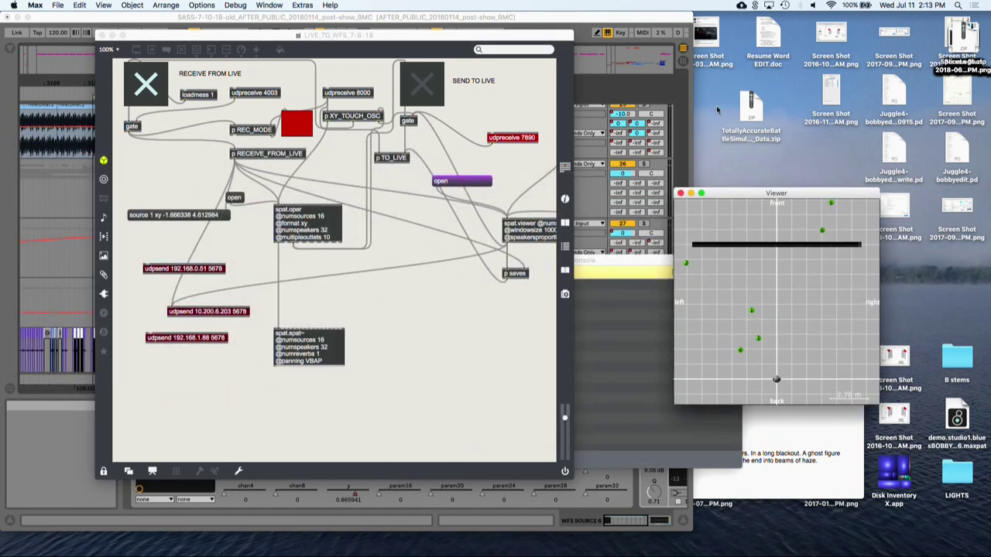
left_click(661, 19)
left_click_drag(789, 195, 768, 22)
left_click_drag(858, 229, 980, 473)
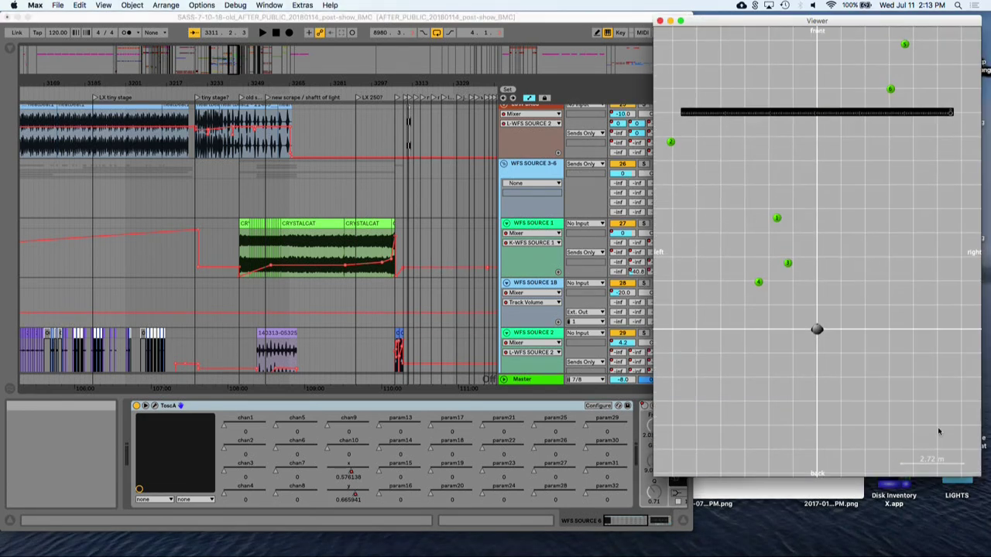
Play the arrangement from the "old shaft" locator, with the CRYSTALCAT clip on WFS SOURCE 1 selected.
left_click(307, 225)
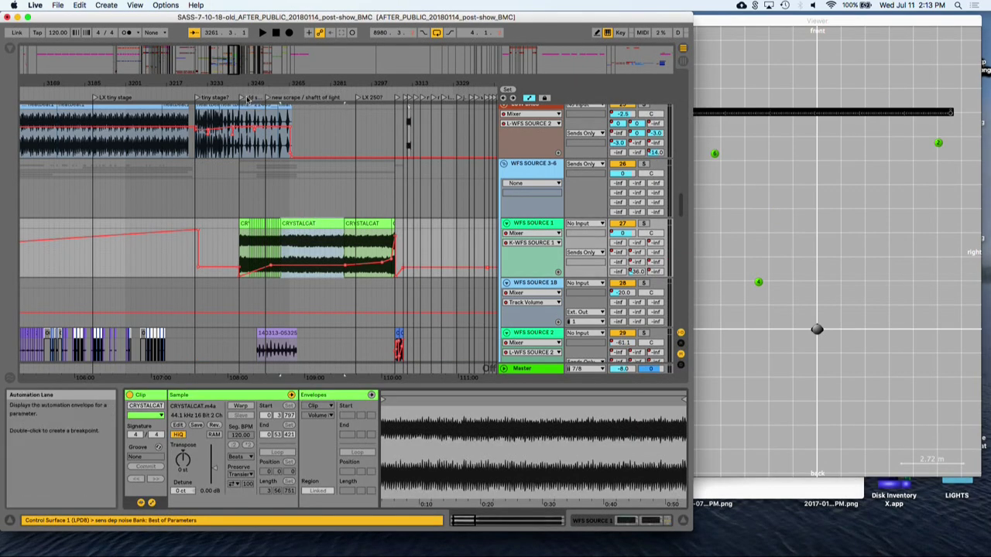
left_click(250, 98)
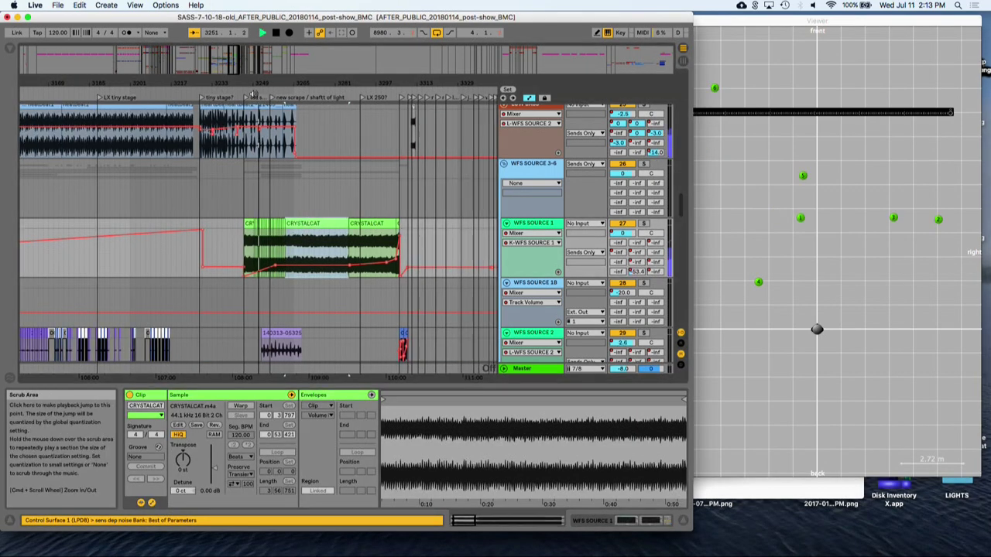
left_click(319, 131)
left_click(311, 224)
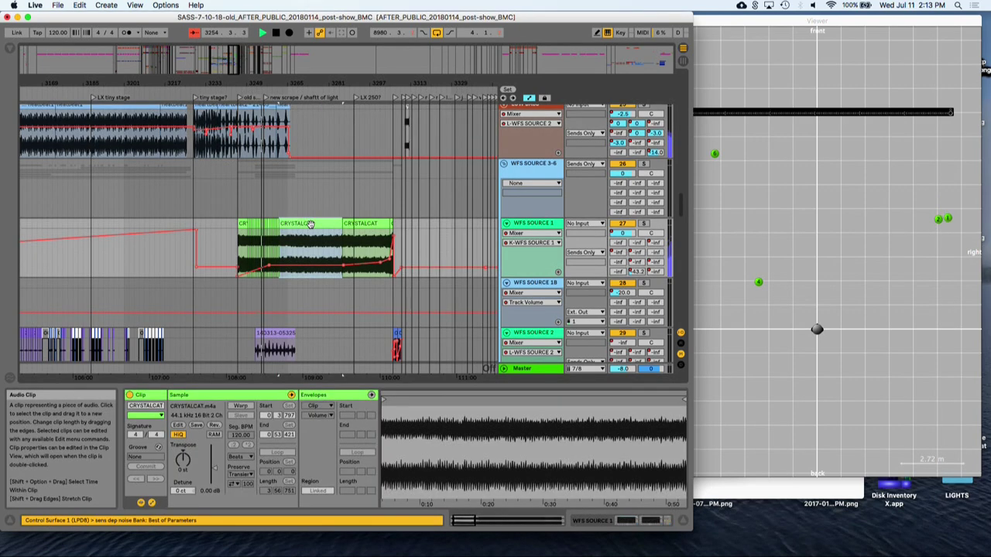
scroll(306, 223, "down", 5)
left_click(278, 220)
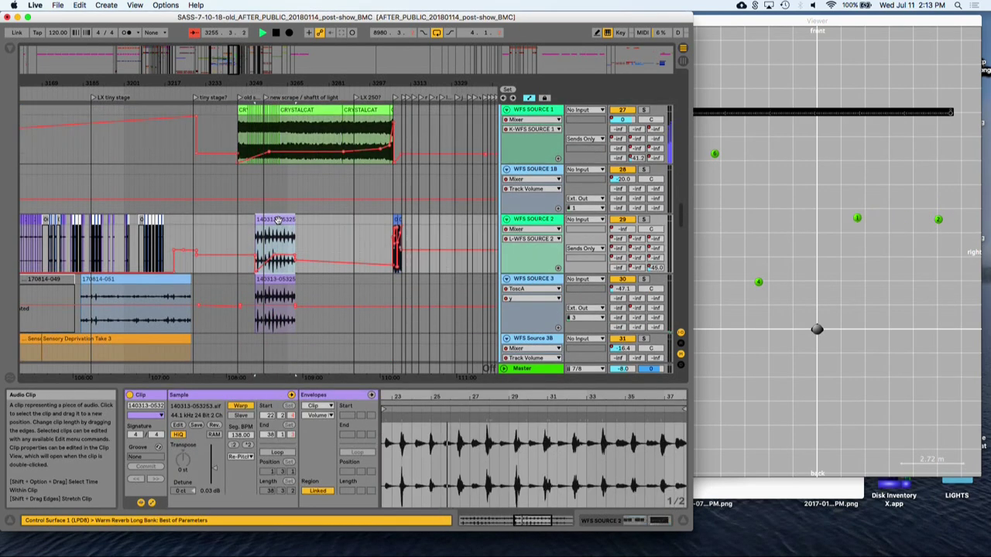
left_click(281, 282)
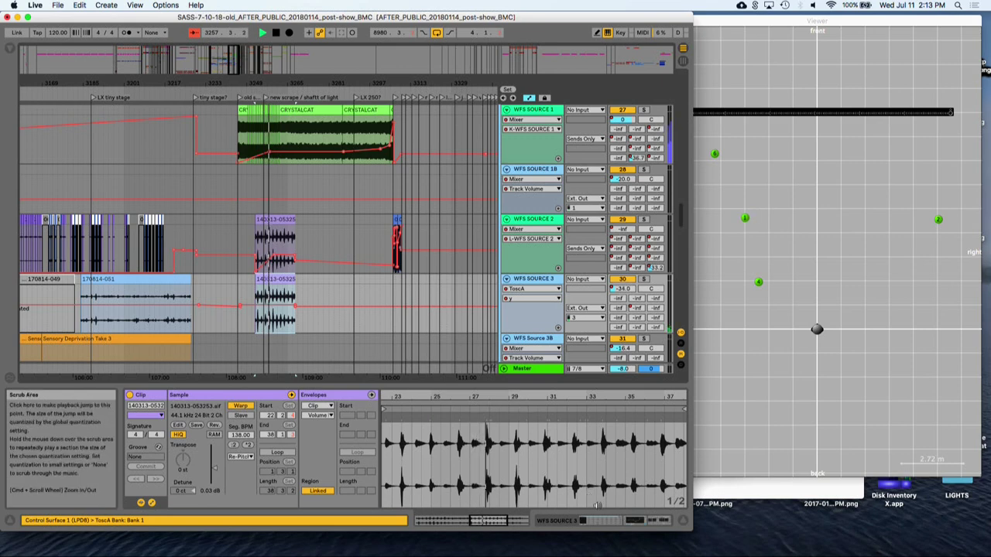
left_click(600, 520)
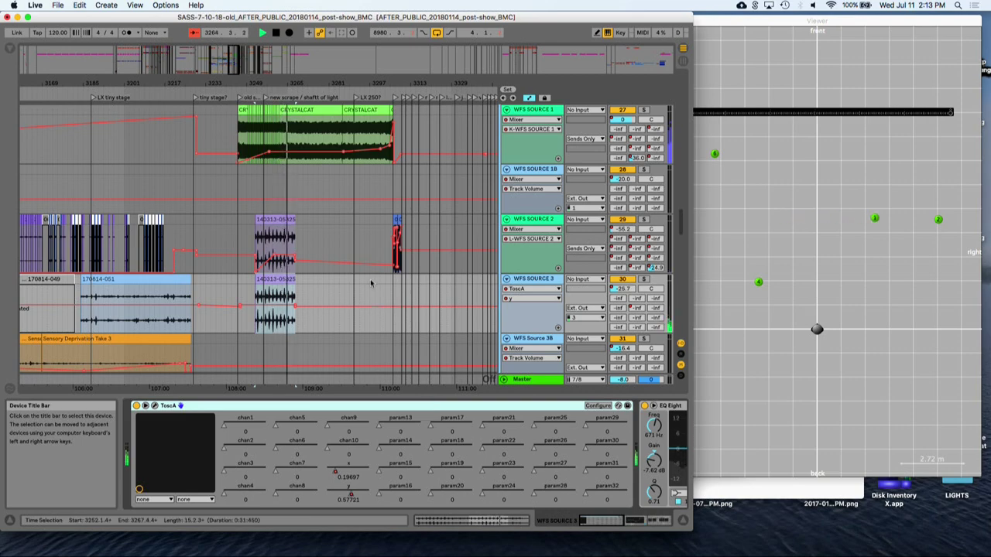
Review the clips and automation on WFS SOURCE 4, 5 and 6 during playback, ending back at WFS SOURCE 1.
scroll(328, 316, "down", 5)
scroll(325, 319, "down", 3)
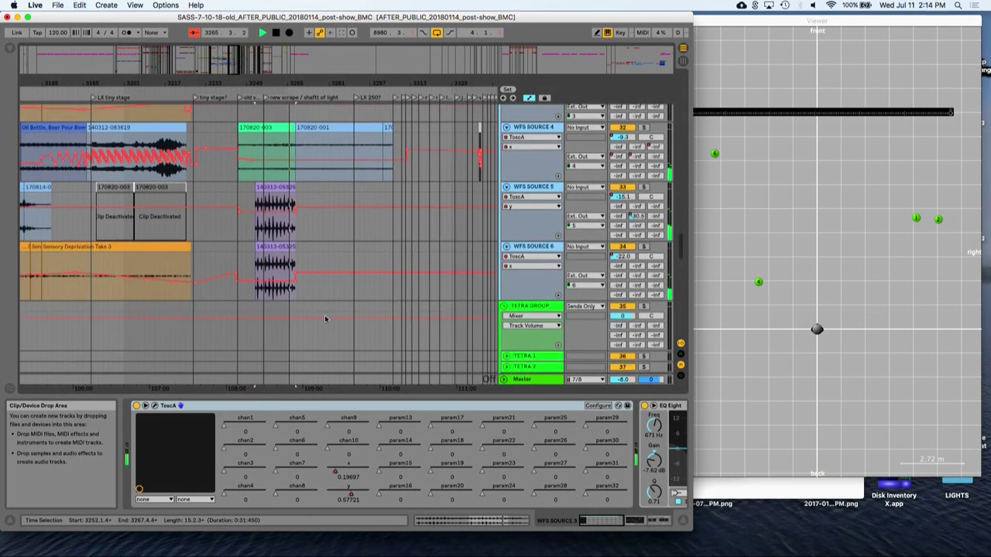
scroll(325, 319, "up", 1)
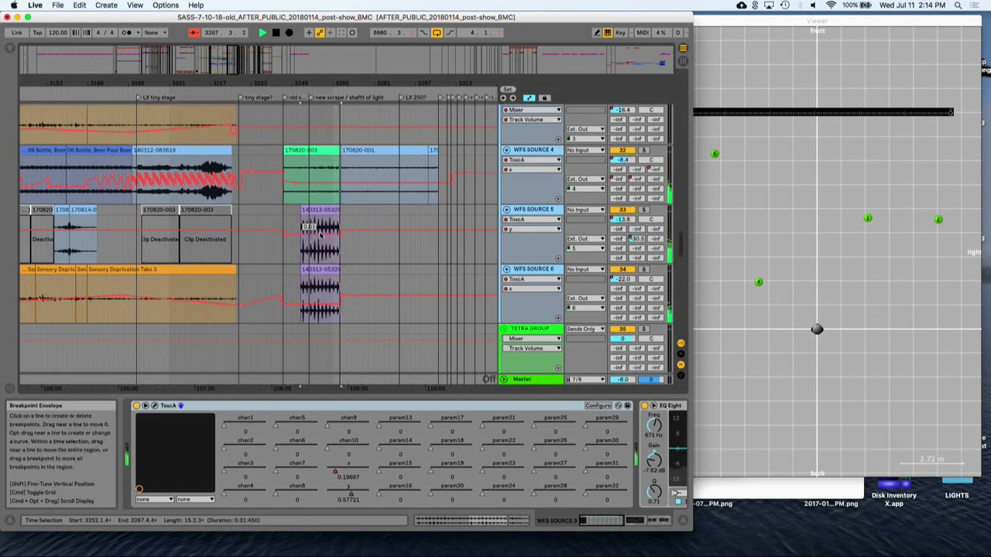
scroll(350, 192, "up", 1)
scroll(350, 192, "up", 5)
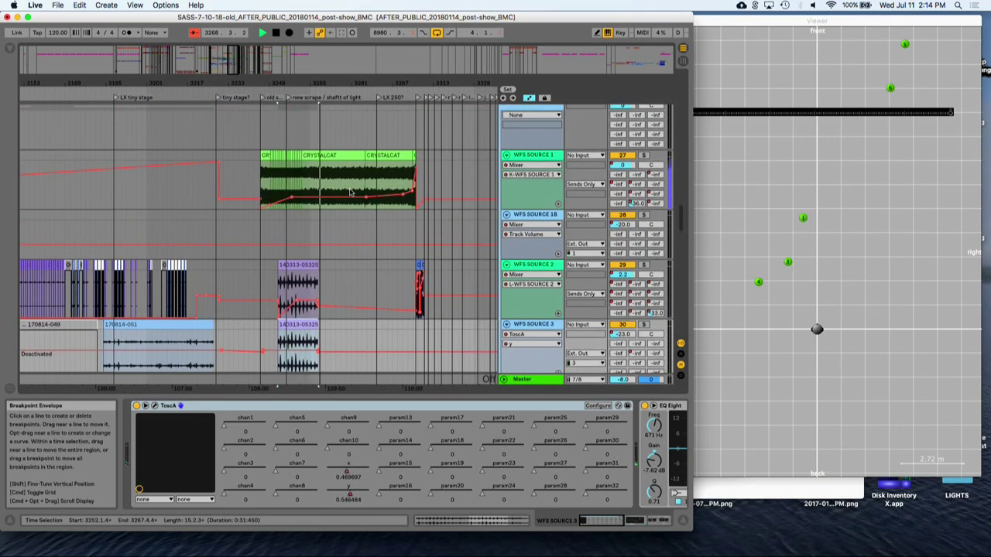
scroll(333, 186, "down", 1)
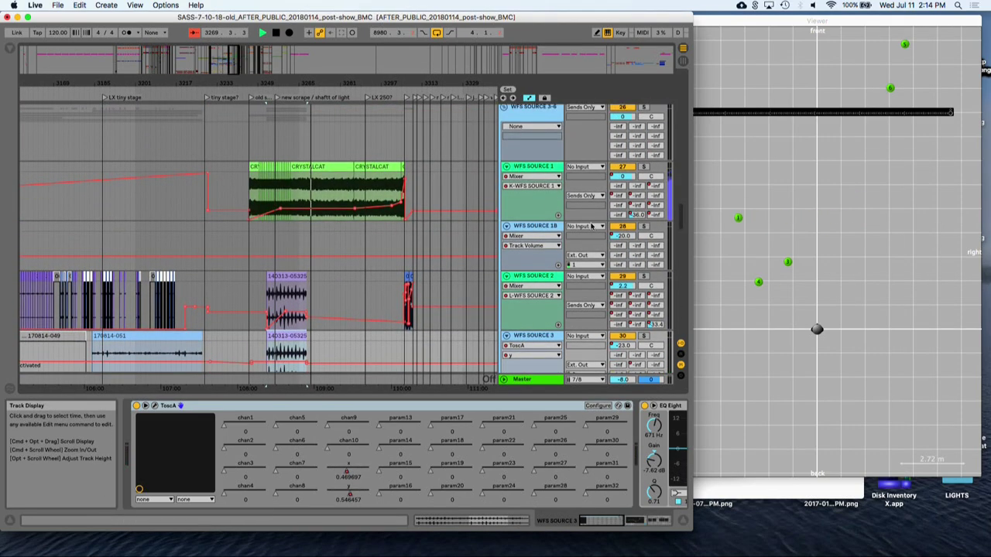
Show the return tracks to inspect the ToscA device on K WFS SOURCE 1, and hide them again.
left_click(680, 354)
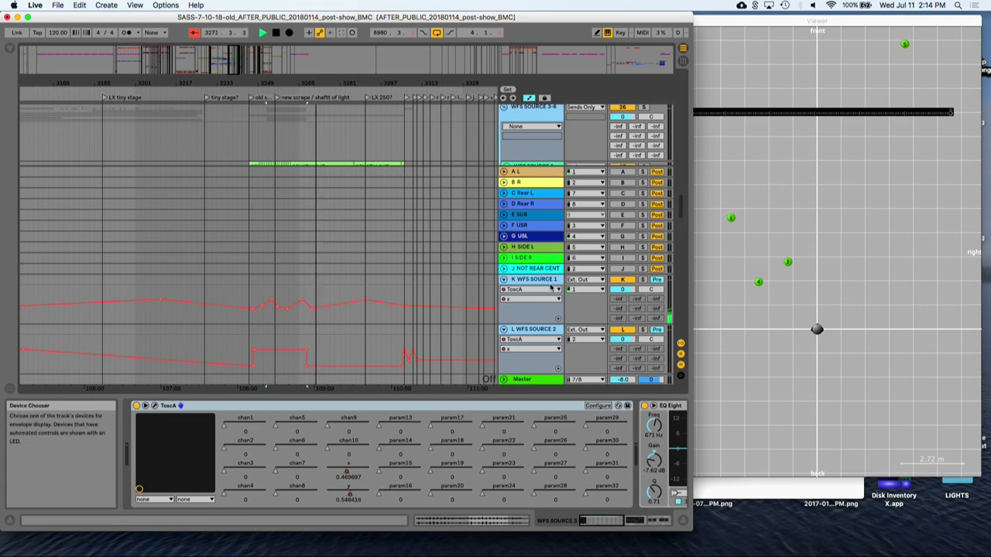
left_click(548, 281)
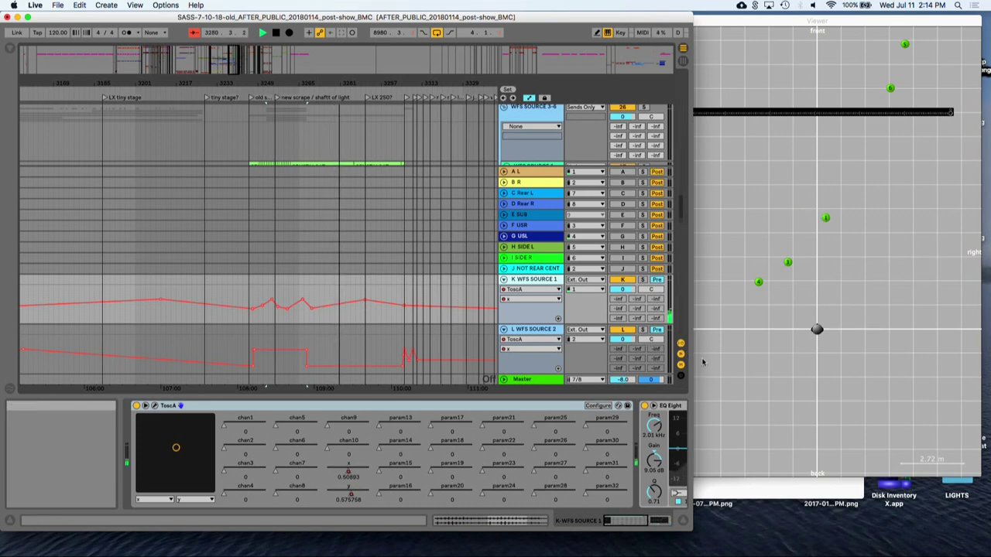
left_click(680, 356)
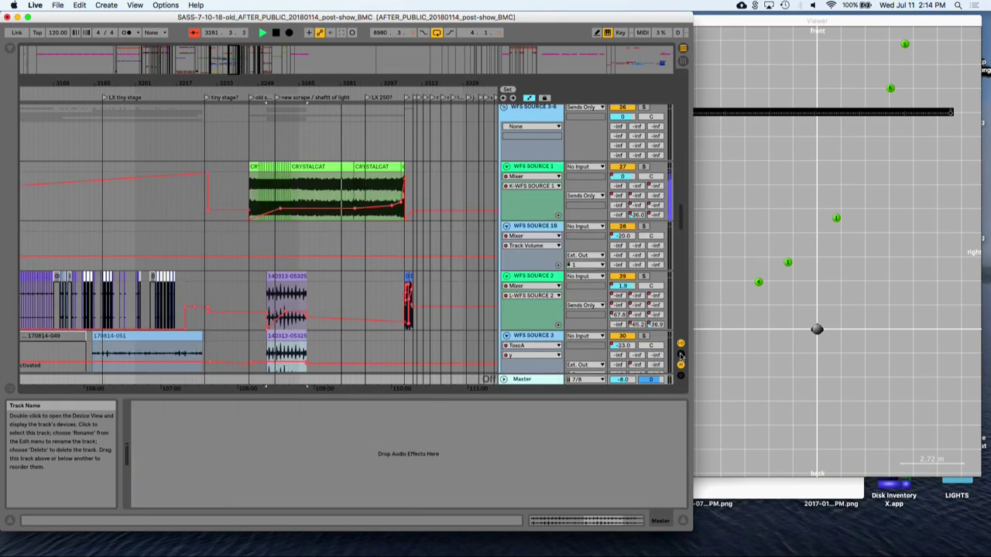
Examine the end of the CRYSTALCAT clips around the OUT locator and stop playback.
left_click_drag(283, 82, 246, 94)
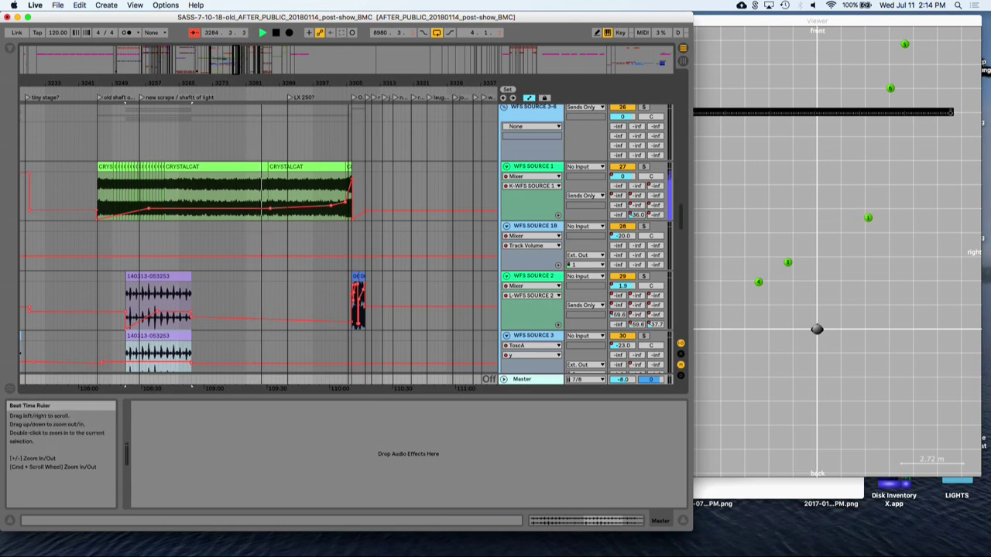
left_click_drag(351, 82, 355, 116)
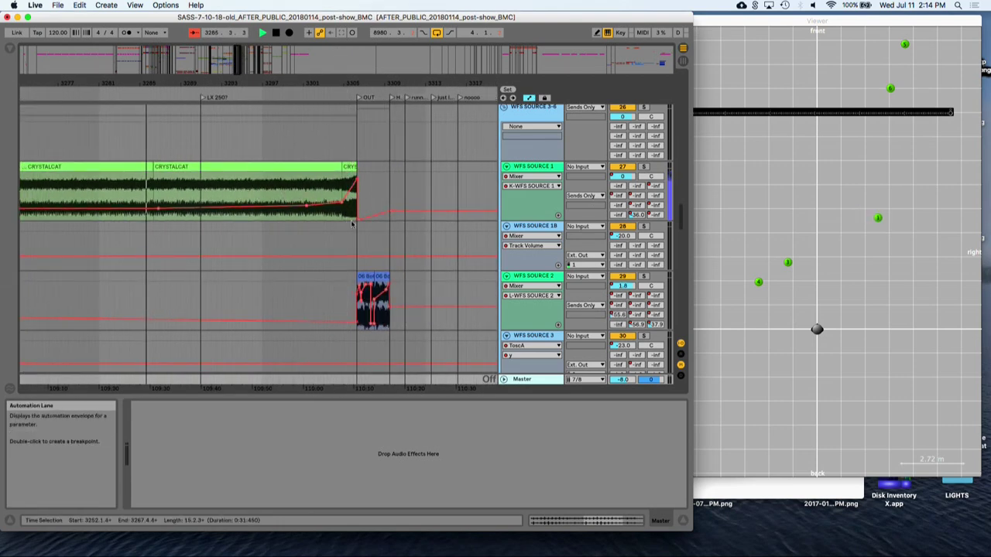
left_click_drag(322, 80, 322, 44)
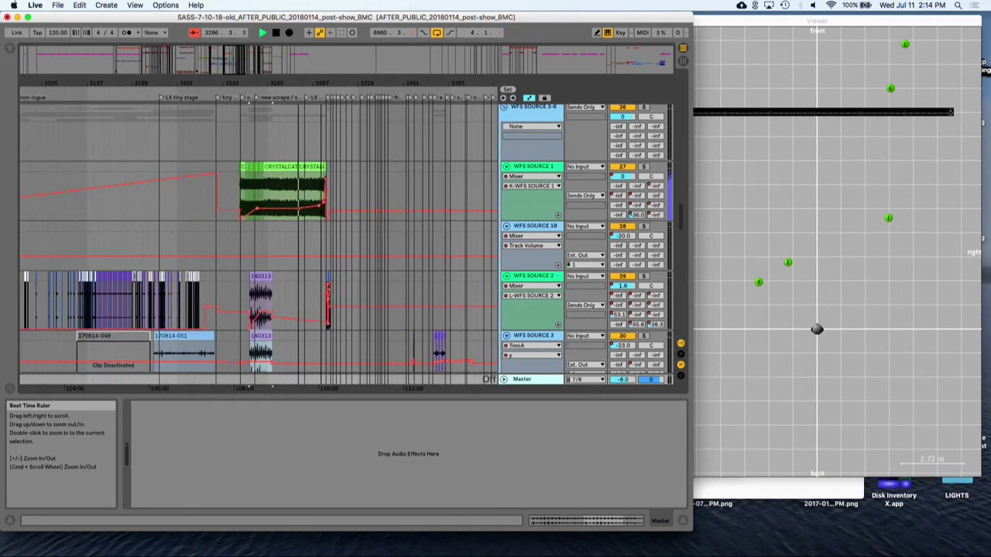
key("space")
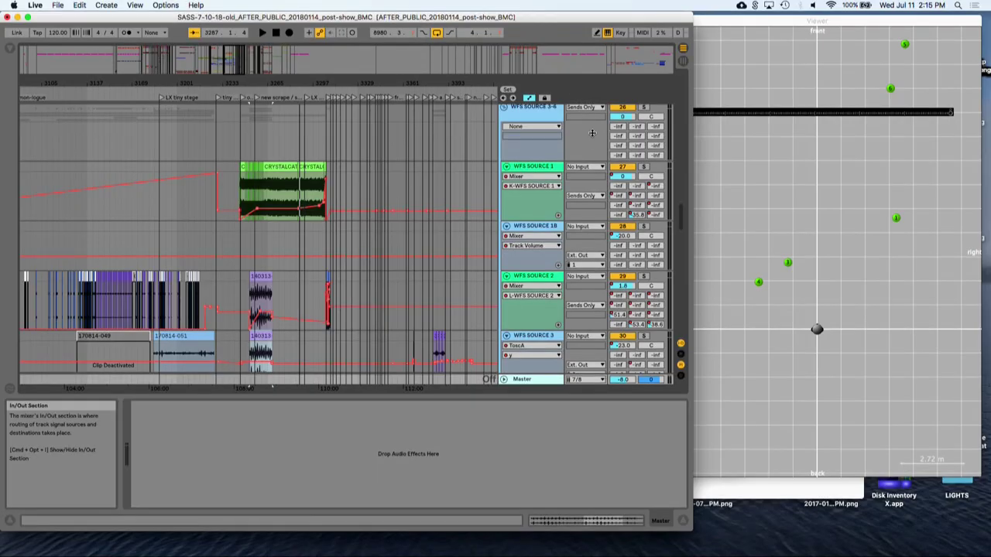
Switch to Max and open the p RECEIVE_FROM_LIVE subpatch, moving its window clear of the main patch.
key("super+Tab")
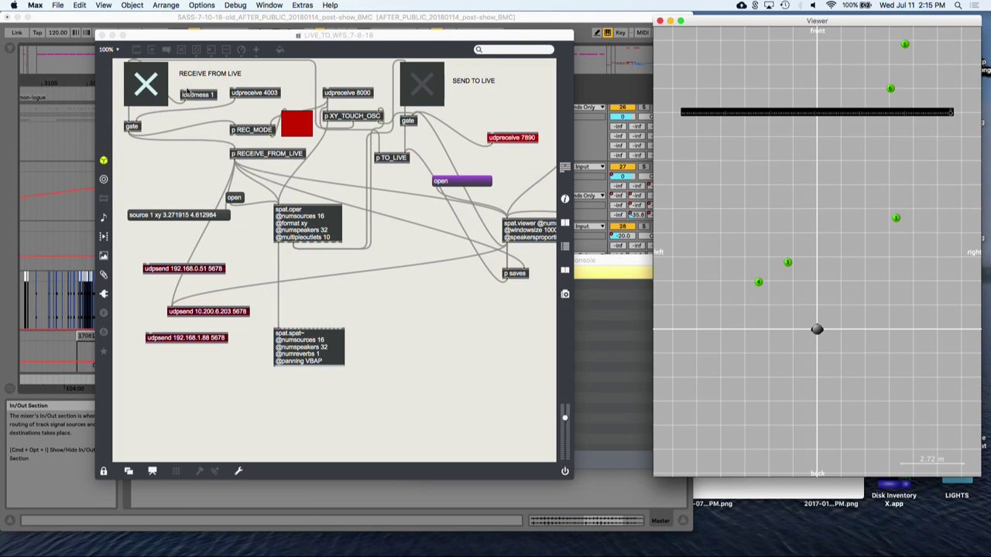
double_click(255, 154)
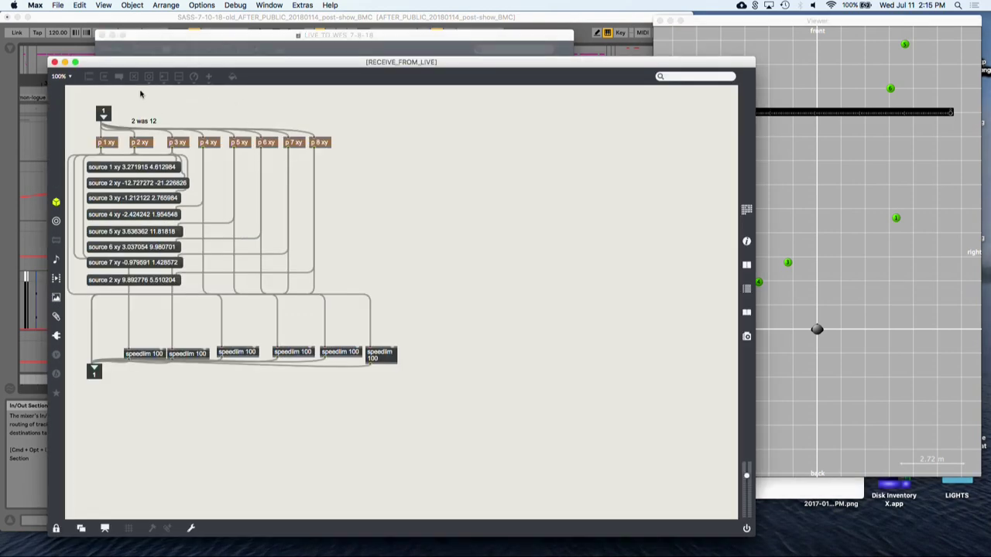
left_click_drag(126, 64, 335, 114)
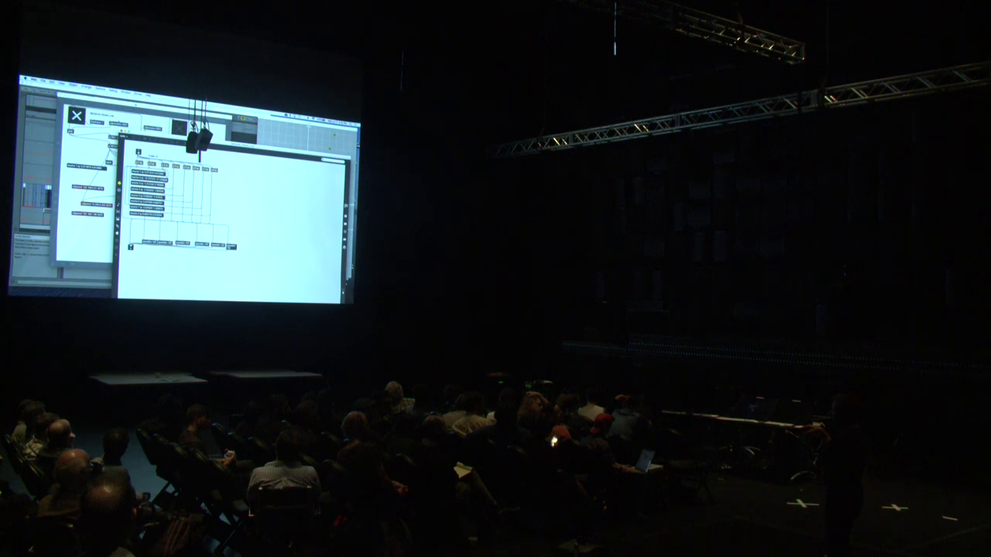
Switch back to Live, show the return tracks and open the ToscA plug-in window of K WFS SOURCE 1.
key("super+Tab")
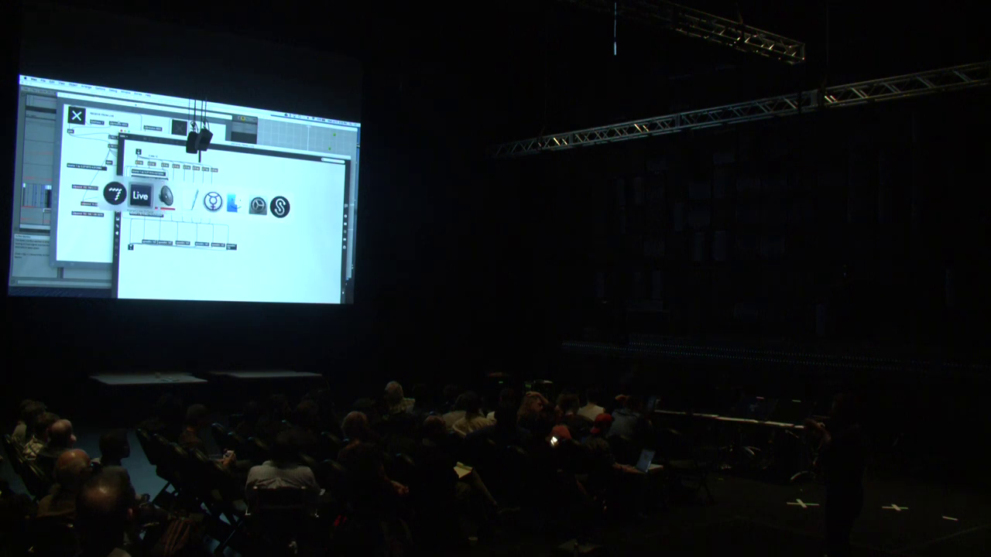
key("super+Tab")
key("super+Tab")
key("super+Tab")
key("super+Tab")
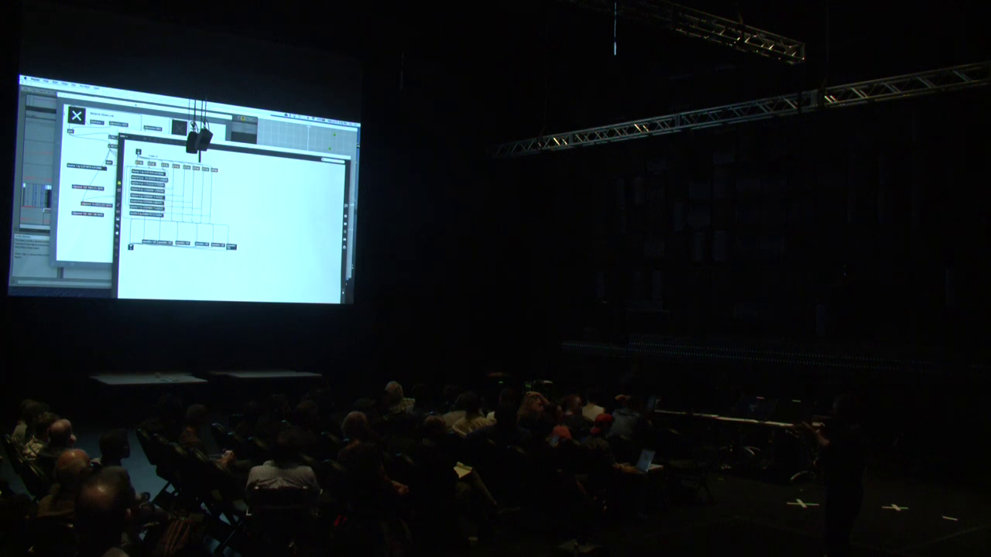
key("super+Tab")
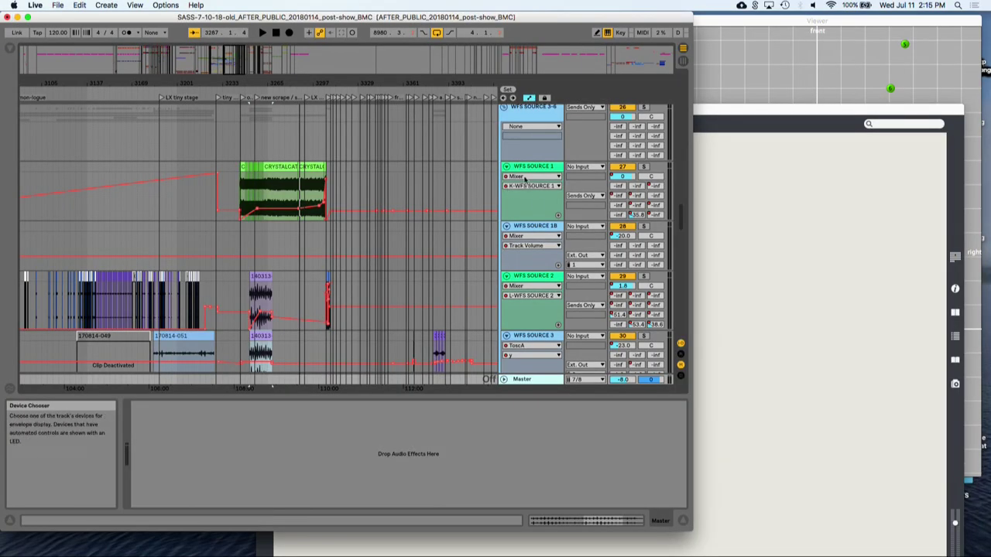
left_click(681, 353)
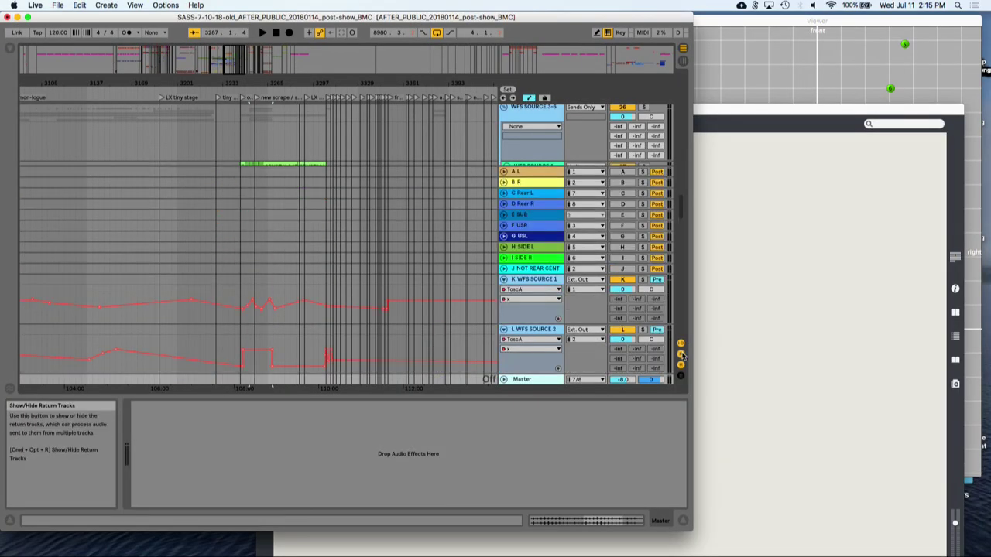
left_click(548, 310)
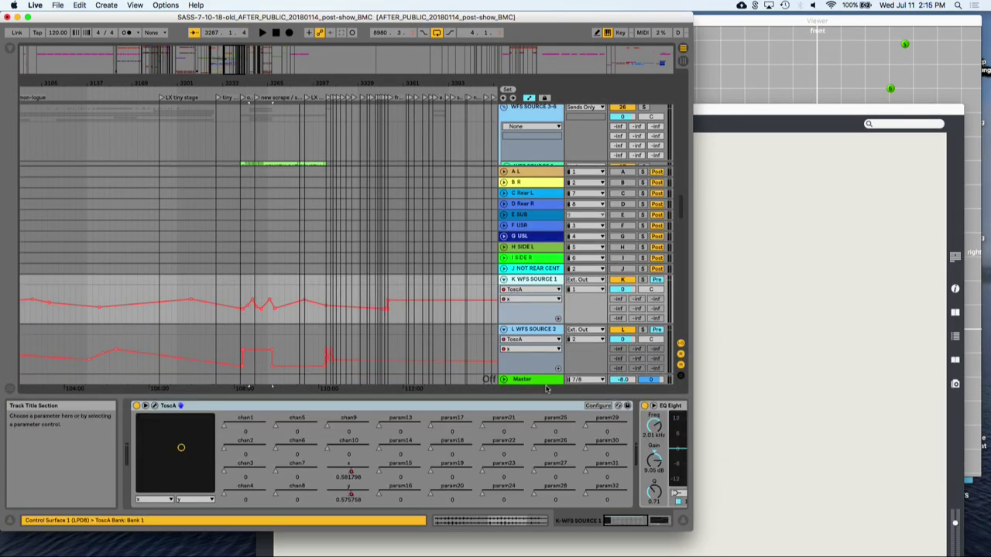
left_click(597, 405)
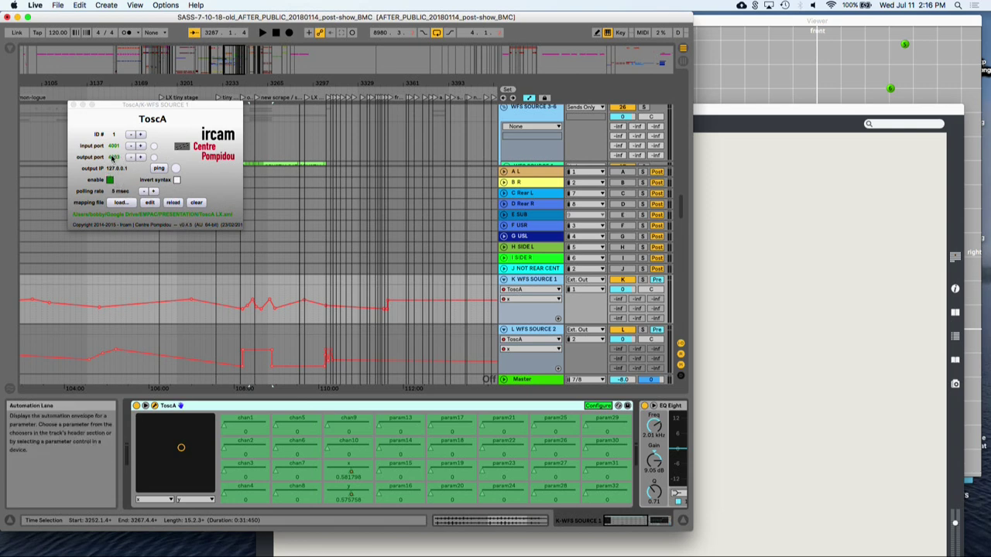
Inspect the p 1 xy subpatch inside RECEIVE_FROM_LIVE in Max, close both subpatch windows and return to Live.
left_click(743, 195)
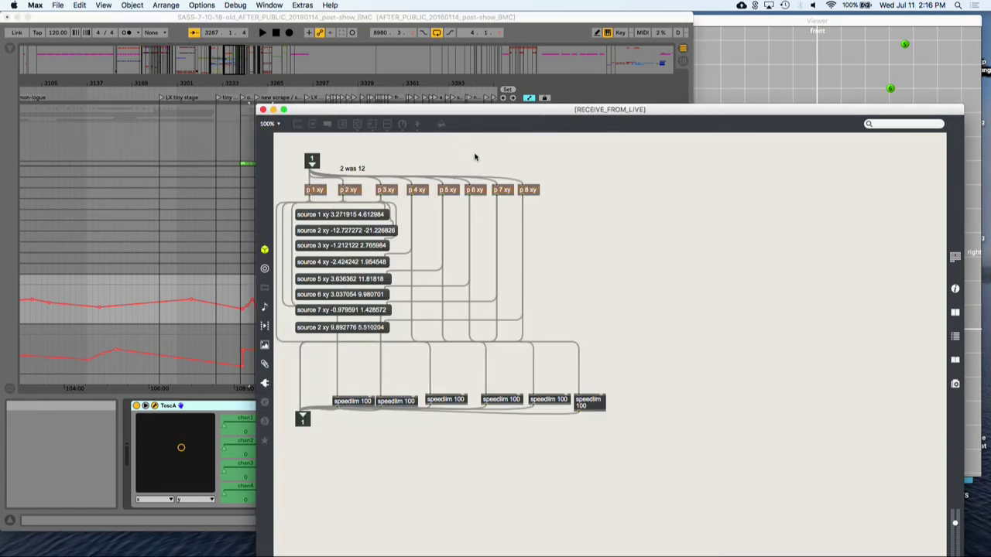
double_click(312, 191)
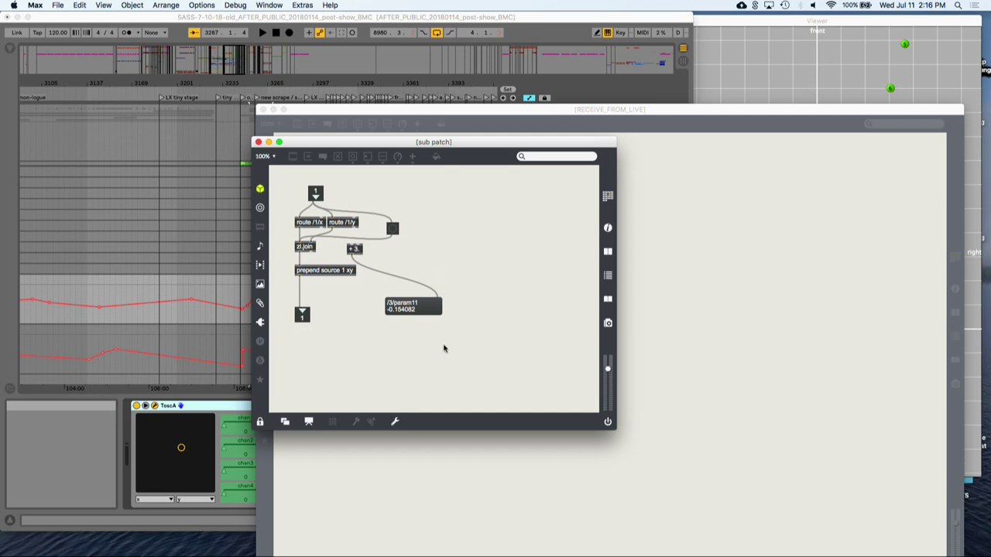
left_click(259, 142)
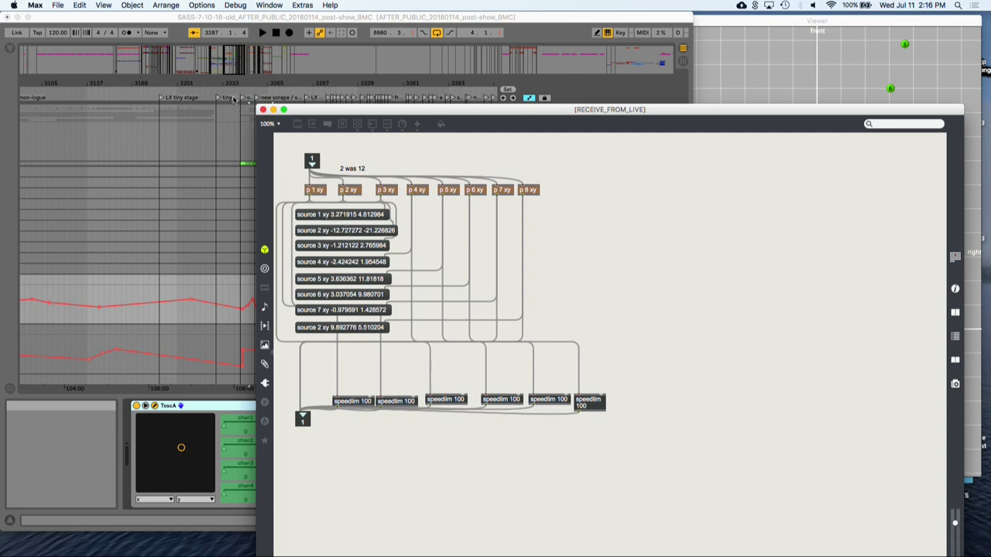
left_click(263, 110)
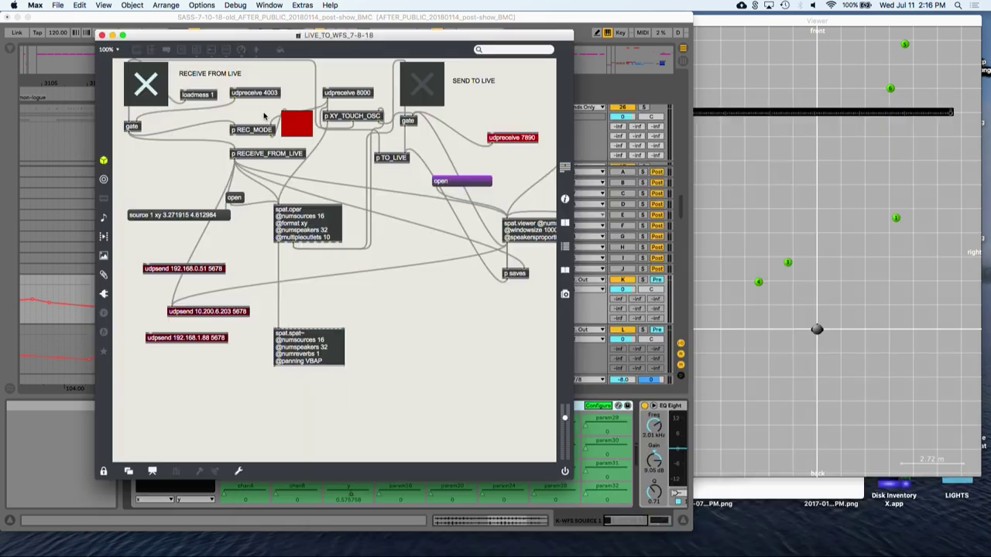
left_click(508, 19)
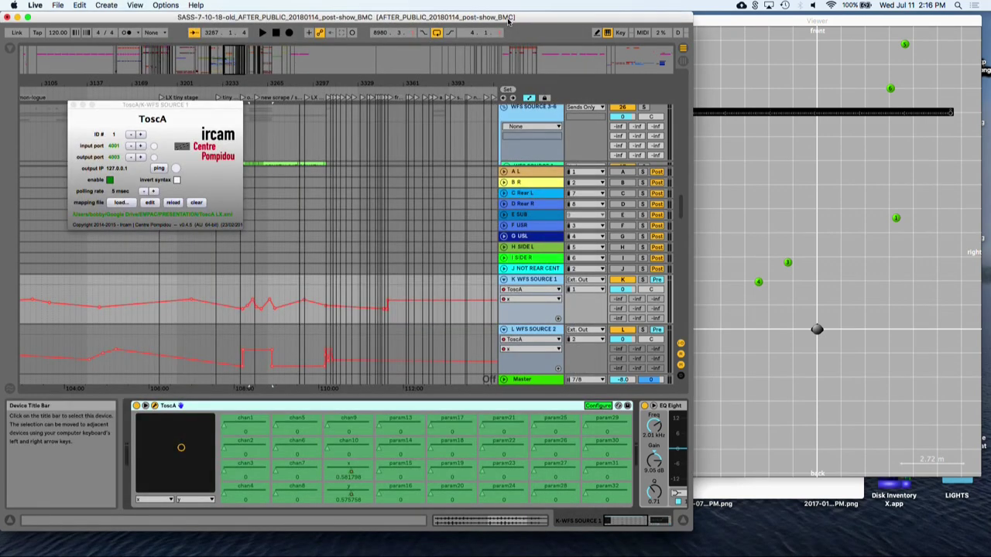